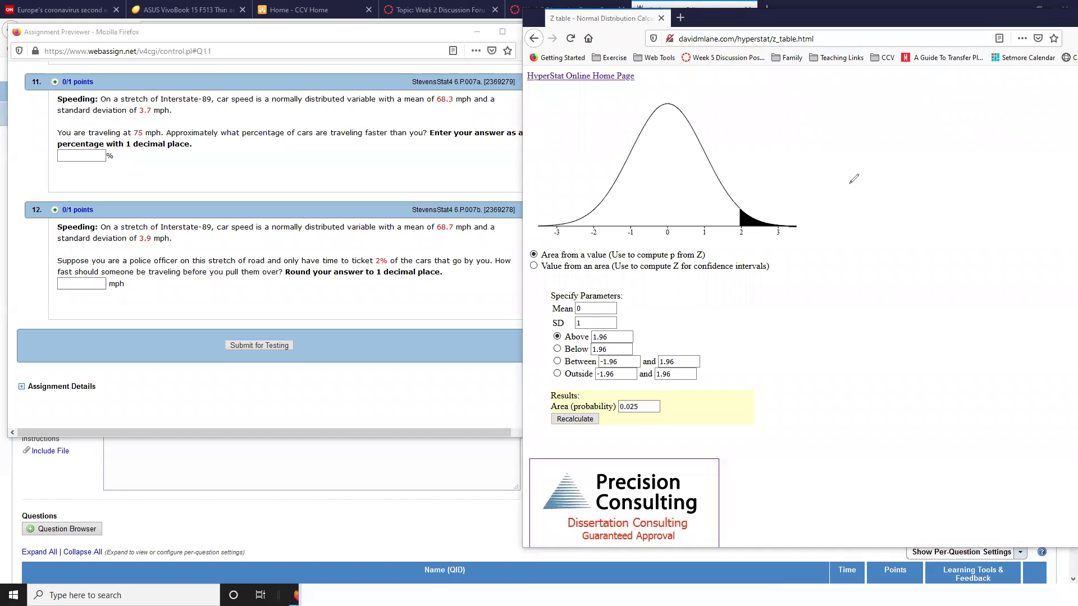
# Step: Circle 2% in question 12 and sketch a bell curve with its top .02 tail shaded and cutoff X marked
pyautogui.moveTo(836, 187); pyautogui.dragTo(973, 183)
pyautogui.moveTo(836, 180)
pyautogui.mouseDown()
pyautogui.moveTo(904, 120)
pyautogui.moveTo(959, 135)
pyautogui.moveTo(1010, 173)
pyautogui.mouseUp()
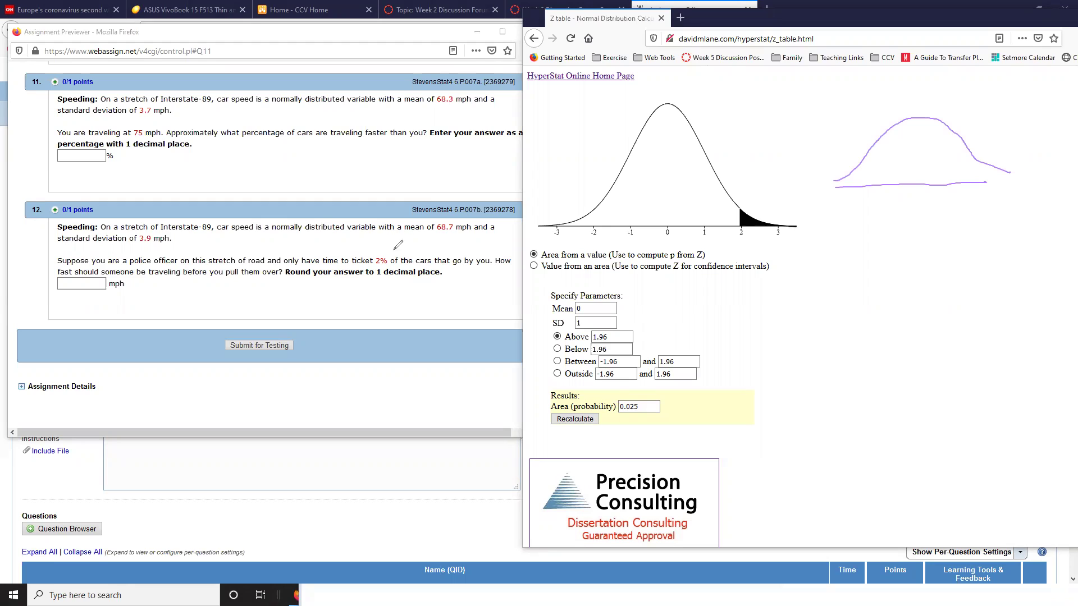
pyautogui.moveTo(398, 247); pyautogui.dragTo(391, 246)
pyautogui.moveTo(960, 133)
pyautogui.mouseDown()
pyautogui.moveTo(983, 161)
pyautogui.moveTo(1000, 140)
pyautogui.moveTo(1039, 138)
pyautogui.mouseUp()
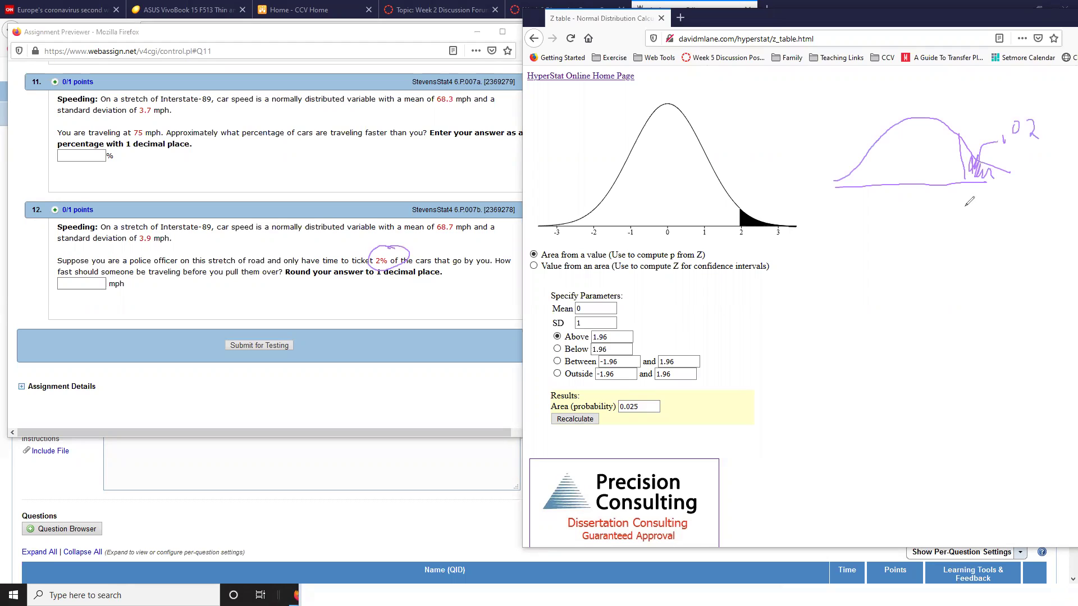
pyautogui.moveTo(963, 197)
pyautogui.mouseDown()
pyautogui.moveTo(978, 213)
pyautogui.moveTo(963, 217)
pyautogui.mouseUp()
# Step: Compute a value from area 0.02 with mean 68.7 and SD 3.9, giving an Above cutoff of 76.71
pyautogui.click(533, 266)
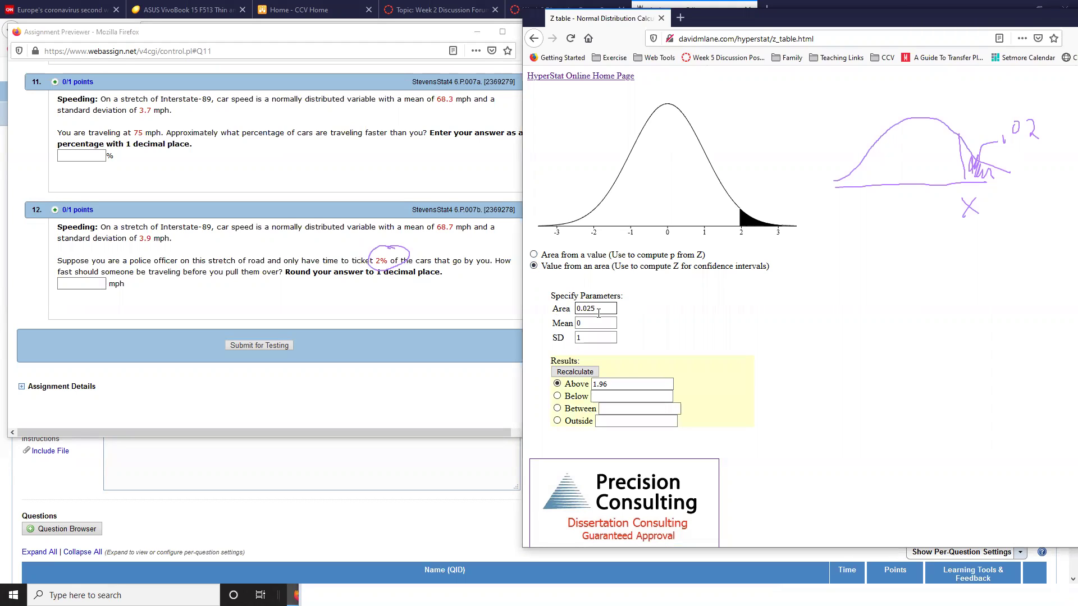
pyautogui.scroll(-1, 598, 314)
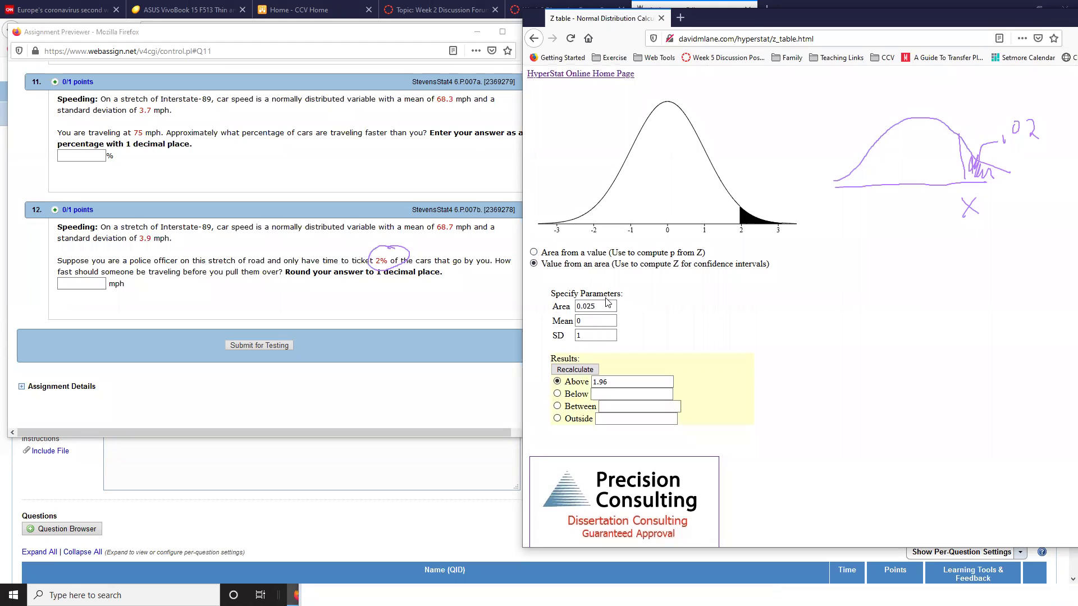
pyautogui.click(607, 307)
pyautogui.press('Tab')
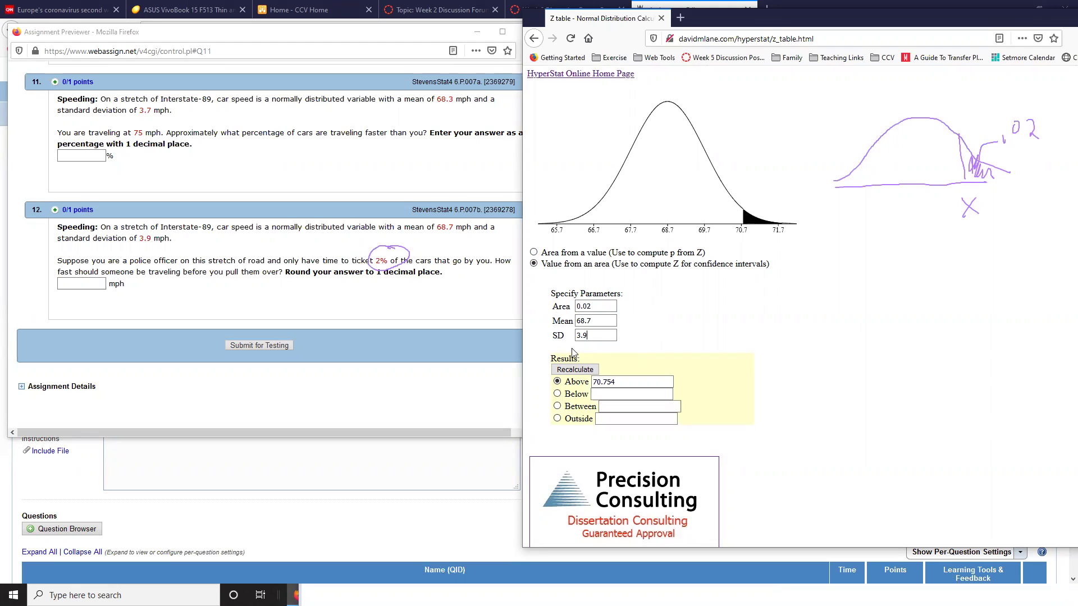
pyautogui.press('Tab')
pyautogui.moveTo(625, 382); pyautogui.dragTo(591, 382)
# Step: Handwrite the z formula = (X − 68.7)/3.9 with a blank for z
pyautogui.moveTo(830, 290)
pyautogui.mouseDown()
pyautogui.moveTo(852, 290)
pyautogui.moveTo(852, 307)
pyautogui.mouseUp()
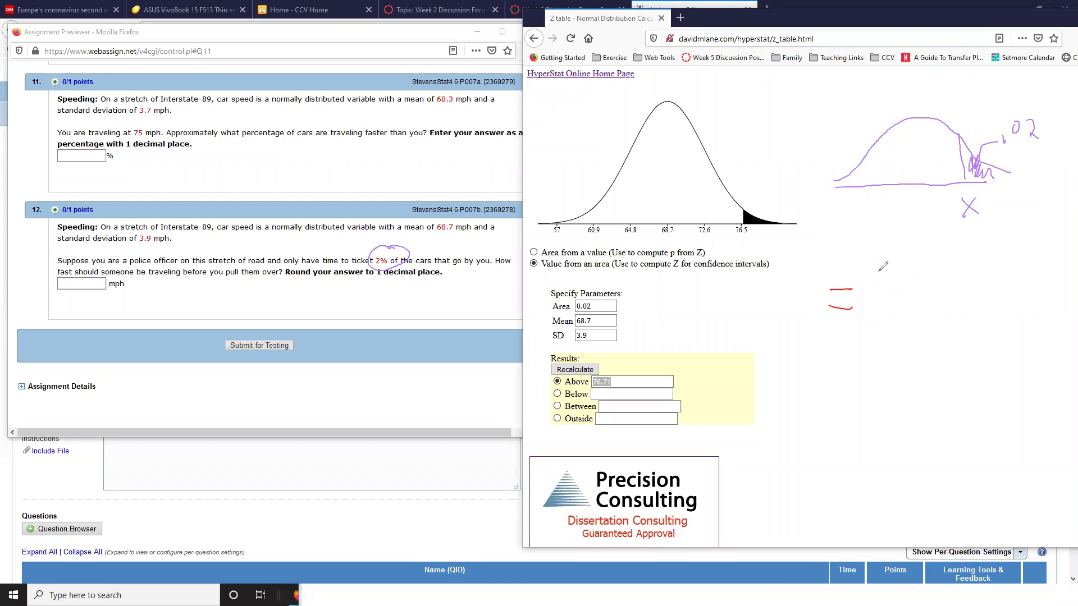
pyautogui.moveTo(876, 265)
pyautogui.mouseDown()
pyautogui.moveTo(896, 283)
pyautogui.moveTo(881, 282)
pyautogui.moveTo(978, 281)
pyautogui.mouseUp()
pyautogui.moveTo(984, 261)
pyautogui.mouseDown()
pyautogui.moveTo(1004, 285)
pyautogui.moveTo(879, 293)
pyautogui.moveTo(914, 320)
pyautogui.moveTo(949, 323)
pyautogui.mouseUp()
pyautogui.moveTo(777, 315); pyautogui.dragTo(805, 314)
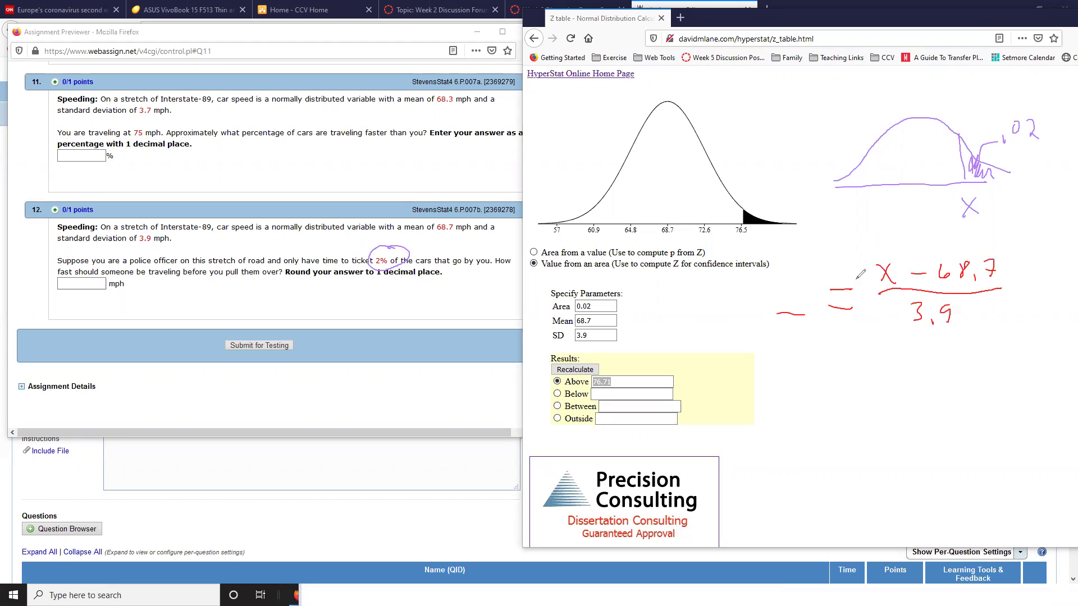
# Step: Shade and label the area below the cutoff .98, and write .9800 above the curve
pyautogui.click(892, 166)
pyautogui.moveTo(909, 149)
pyautogui.mouseDown()
pyautogui.moveTo(906, 178)
pyautogui.moveTo(863, 185)
pyautogui.mouseUp()
pyautogui.moveTo(948, 134)
pyautogui.mouseDown()
pyautogui.moveTo(912, 134)
pyautogui.moveTo(861, 173)
pyautogui.mouseUp()
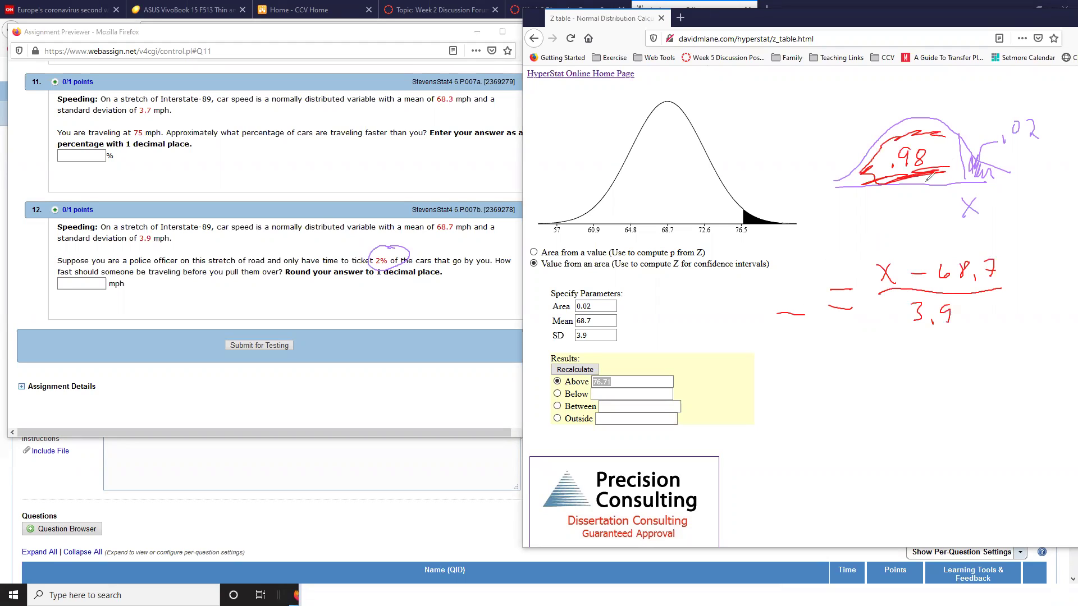
pyautogui.click(775, 119)
pyautogui.moveTo(789, 100)
pyautogui.mouseDown()
pyautogui.moveTo(785, 116)
pyautogui.moveTo(829, 114)
pyautogui.moveTo(802, 92)
pyautogui.moveTo(765, 122)
pyautogui.moveTo(846, 118)
pyautogui.moveTo(820, 96)
pyautogui.mouseUp()
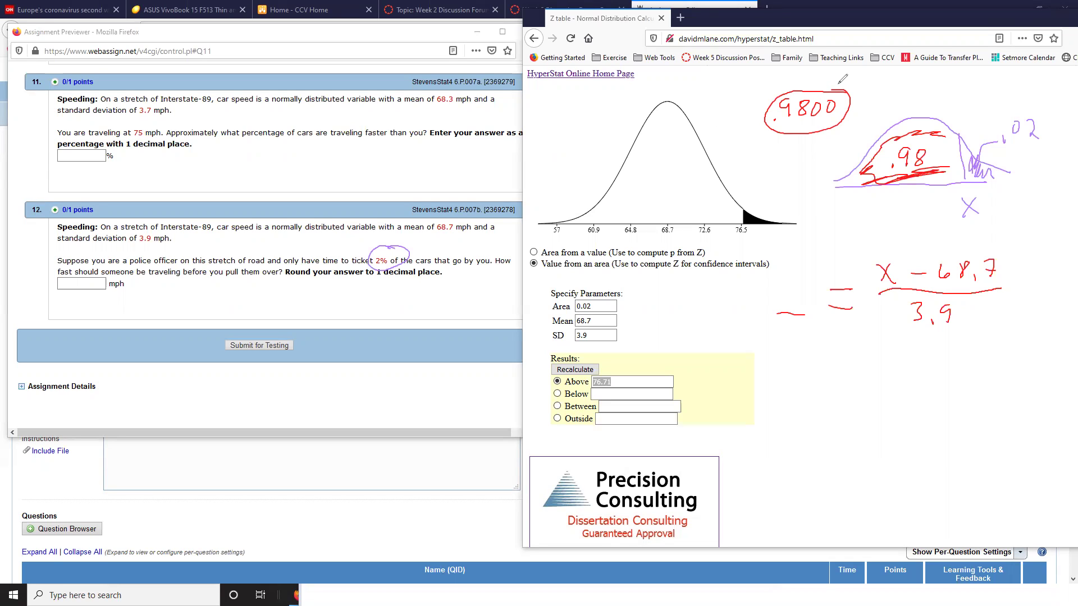
# Step: Look up the area 0.98 in Foxit Reader's Positive Z Values table on page 289
pyautogui.hotkey('alt', 'Tab')
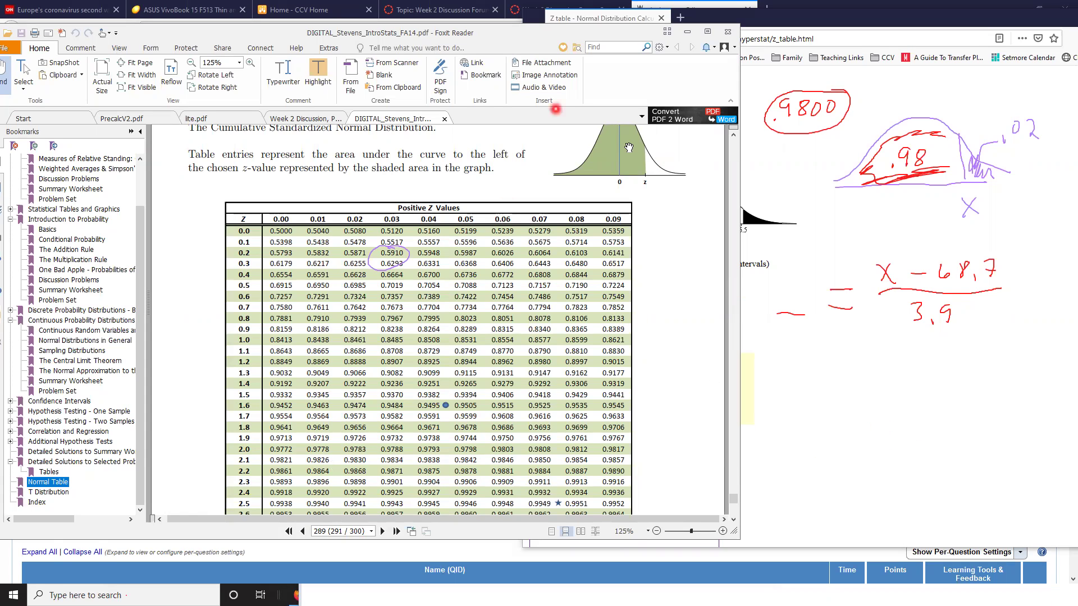
pyautogui.click(944, 483)
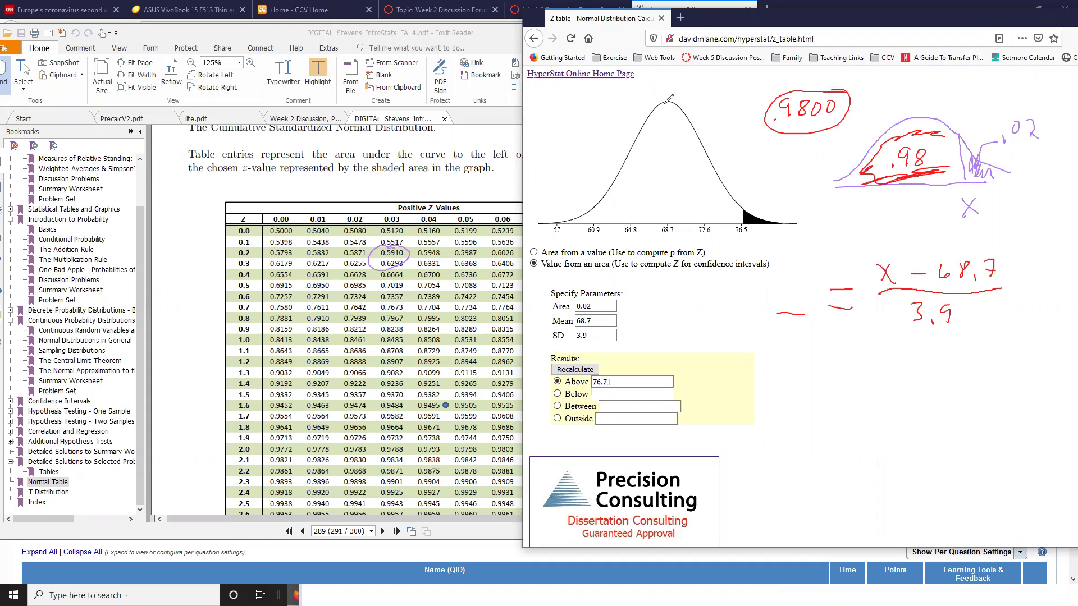
# Step: Write 2.06 as the z value in the handwritten formula
pyautogui.moveTo(761, 287)
pyautogui.mouseDown()
pyautogui.moveTo(773, 303)
pyautogui.moveTo(784, 286)
pyautogui.mouseUp()
pyautogui.click(776, 302)
pyautogui.moveTo(803, 276); pyautogui.dragTo(795, 336)
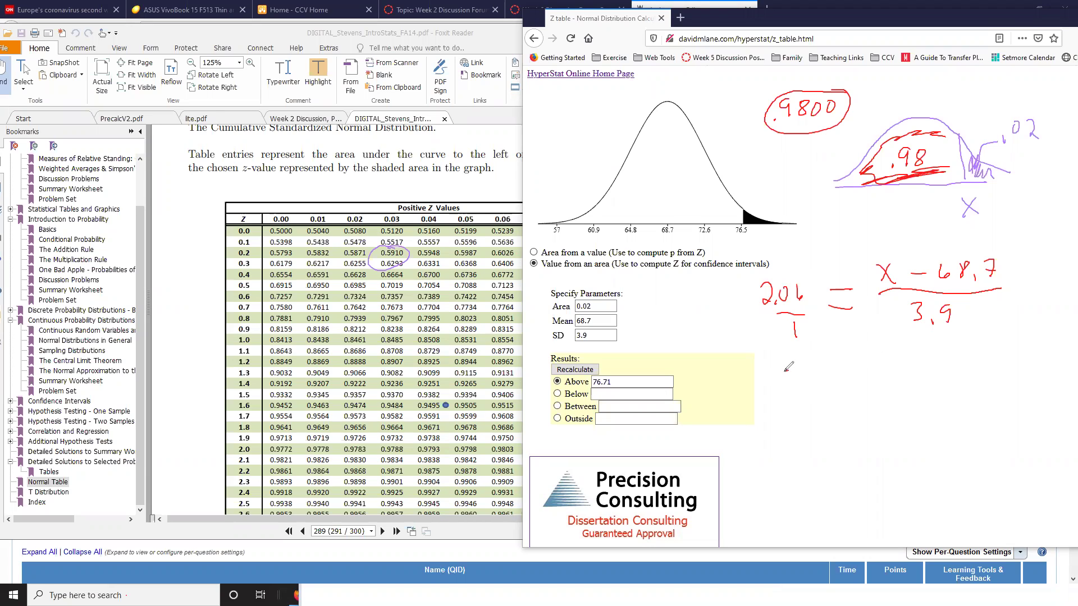
# Step: Rearrange the equation to 2.06(3.9) = X − 68.7 and begin writing the product 8.034
pyautogui.moveTo(786, 375)
pyautogui.mouseDown()
pyautogui.moveTo(800, 389)
pyautogui.moveTo(814, 373)
pyautogui.moveTo(857, 389)
pyautogui.moveTo(873, 358)
pyautogui.moveTo(875, 381)
pyautogui.moveTo(908, 386)
pyautogui.mouseUp()
pyautogui.click(802, 388)
pyautogui.moveTo(922, 365); pyautogui.dragTo(971, 384)
pyautogui.moveTo(972, 365)
pyautogui.mouseDown()
pyautogui.moveTo(959, 385)
pyautogui.moveTo(993, 372)
pyautogui.moveTo(1035, 378)
pyautogui.mouseUp()
pyautogui.moveTo(1040, 362); pyautogui.dragTo(1045, 380)
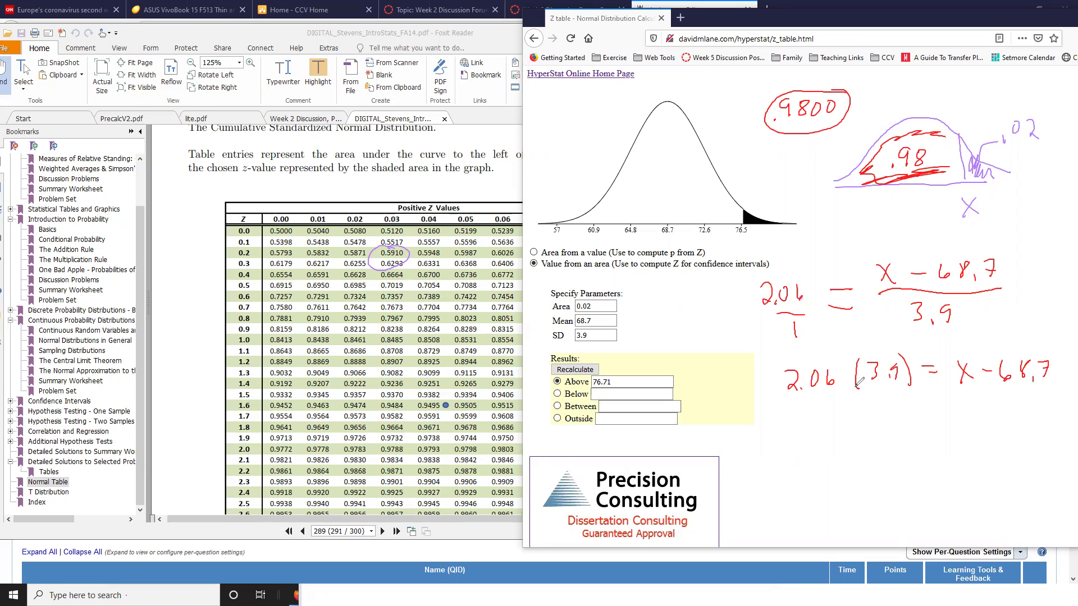
pyautogui.moveTo(830, 414)
pyautogui.mouseDown()
pyautogui.moveTo(821, 427)
pyautogui.moveTo(858, 415)
pyautogui.moveTo(866, 435)
pyautogui.moveTo(895, 427)
pyautogui.moveTo(896, 436)
pyautogui.mouseUp()
# Step: Write 8.034 = X − 68.7 and add 68.7 to both sides
pyautogui.click(844, 433)
pyautogui.moveTo(919, 418); pyautogui.dragTo(960, 432)
pyautogui.moveTo(961, 406)
pyautogui.mouseDown()
pyautogui.moveTo(950, 434)
pyautogui.moveTo(984, 418)
pyautogui.mouseUp()
pyautogui.moveTo(1001, 408)
pyautogui.mouseDown()
pyautogui.moveTo(997, 422)
pyautogui.moveTo(1007, 414)
pyautogui.moveTo(1008, 426)
pyautogui.mouseUp()
pyautogui.moveTo(1025, 420)
pyautogui.mouseDown()
pyautogui.moveTo(1037, 429)
pyautogui.moveTo(981, 454)
pyautogui.moveTo(980, 467)
pyautogui.mouseUp()
pyautogui.moveTo(973, 458); pyautogui.dragTo(988, 456)
pyautogui.moveTo(992, 461)
pyautogui.mouseDown()
pyautogui.moveTo(999, 445)
pyautogui.moveTo(990, 458)
pyautogui.mouseUp()
pyautogui.moveTo(1011, 443)
pyautogui.mouseDown()
pyautogui.moveTo(1006, 456)
pyautogui.moveTo(1011, 445)
pyautogui.moveTo(1043, 462)
pyautogui.mouseUp()
pyautogui.click(1024, 460)
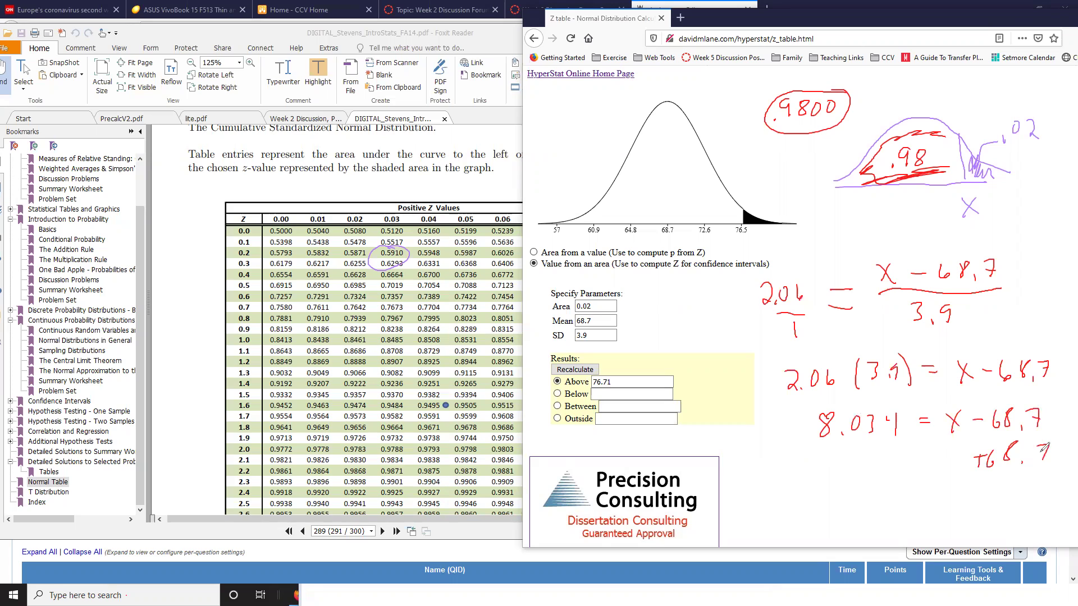
# Step: Add 8.034 + 68.7 to get 76.73, circle it and link it to the applet's 76.71
pyautogui.moveTo(809, 453); pyautogui.dragTo(803, 464)
pyautogui.moveTo(824, 454); pyautogui.dragTo(867, 457)
pyautogui.click(846, 464)
pyautogui.moveTo(784, 482); pyautogui.dragTo(922, 468)
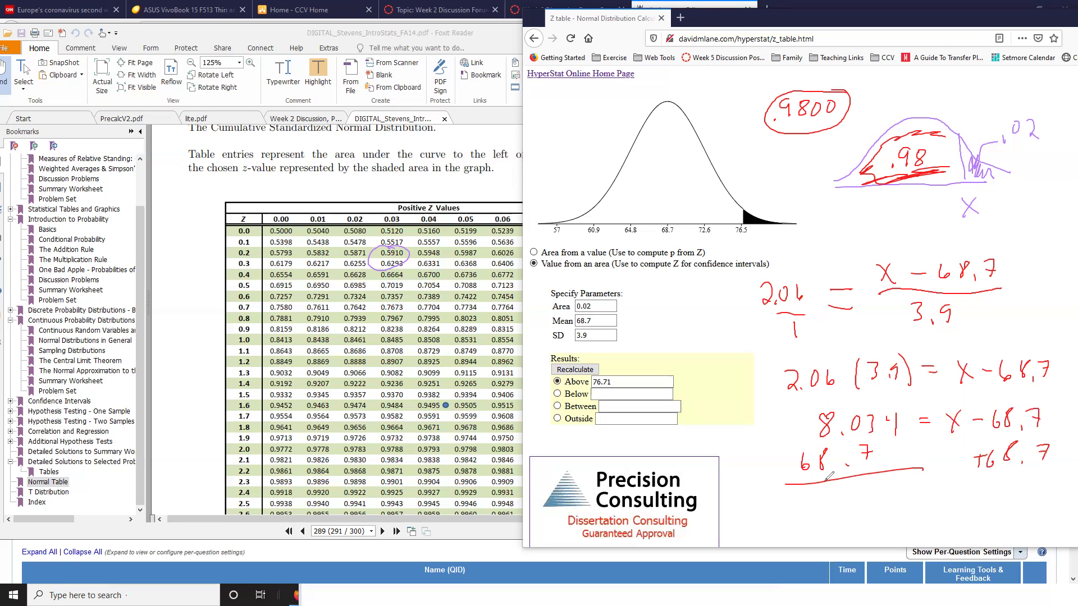
pyautogui.moveTo(818, 501); pyautogui.dragTo(798, 518)
pyautogui.click(835, 509)
pyautogui.moveTo(849, 491)
pyautogui.mouseDown()
pyautogui.moveTo(854, 504)
pyautogui.moveTo(870, 501)
pyautogui.moveTo(844, 518)
pyautogui.moveTo(868, 488)
pyautogui.moveTo(786, 508)
pyautogui.moveTo(842, 518)
pyautogui.mouseUp()
pyautogui.moveTo(769, 507)
pyautogui.mouseDown()
pyautogui.moveTo(779, 505)
pyautogui.moveTo(732, 450)
pyautogui.moveTo(651, 387)
pyautogui.moveTo(627, 384)
pyautogui.mouseUp()
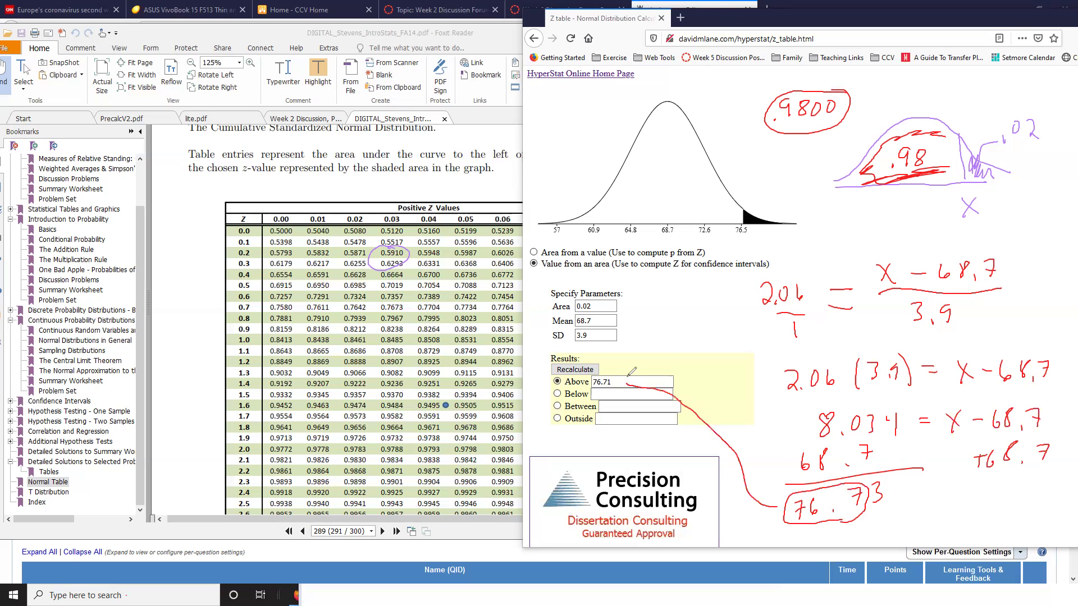